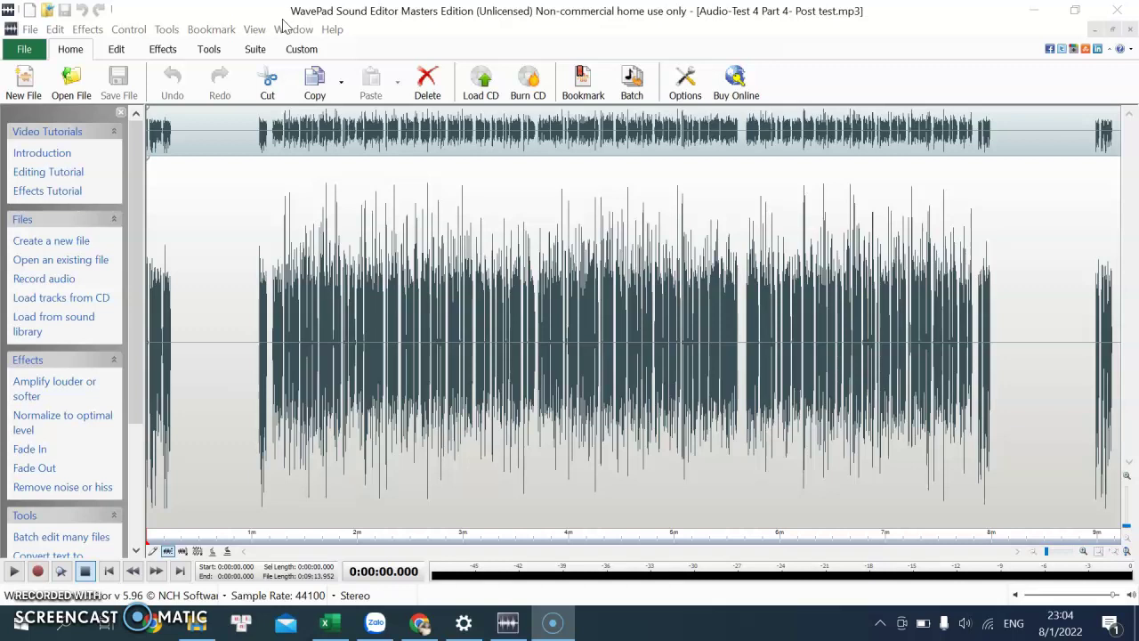
Open Audio-Test 4 Part 4- Post test.mp3 from the PHIEN DICH 2 folder in WavePad
click(507, 622)
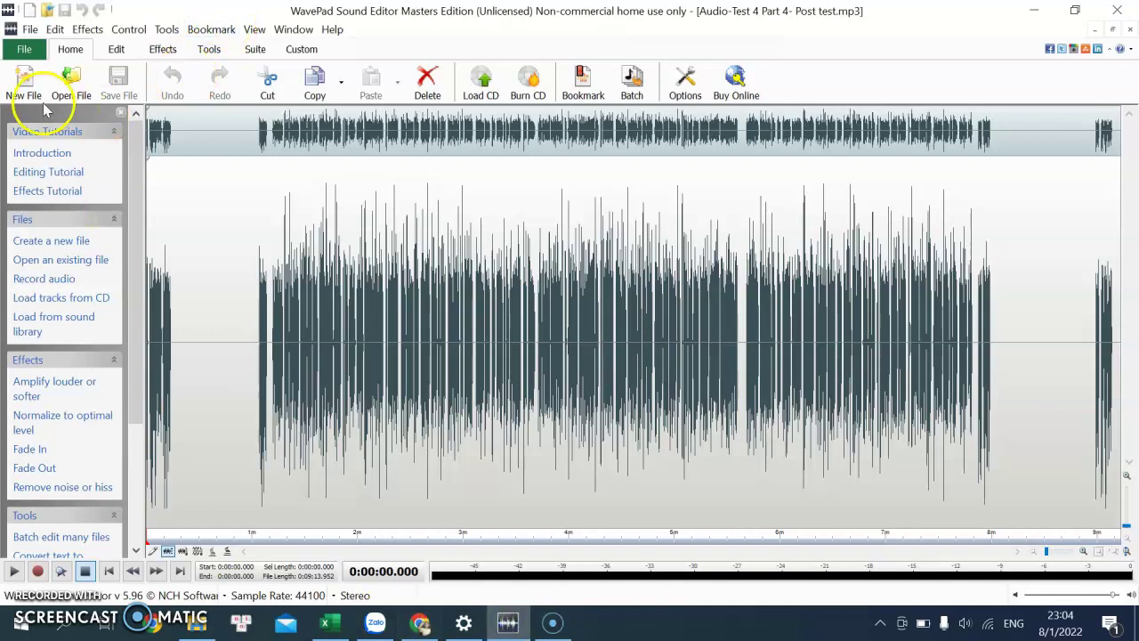
click(64, 84)
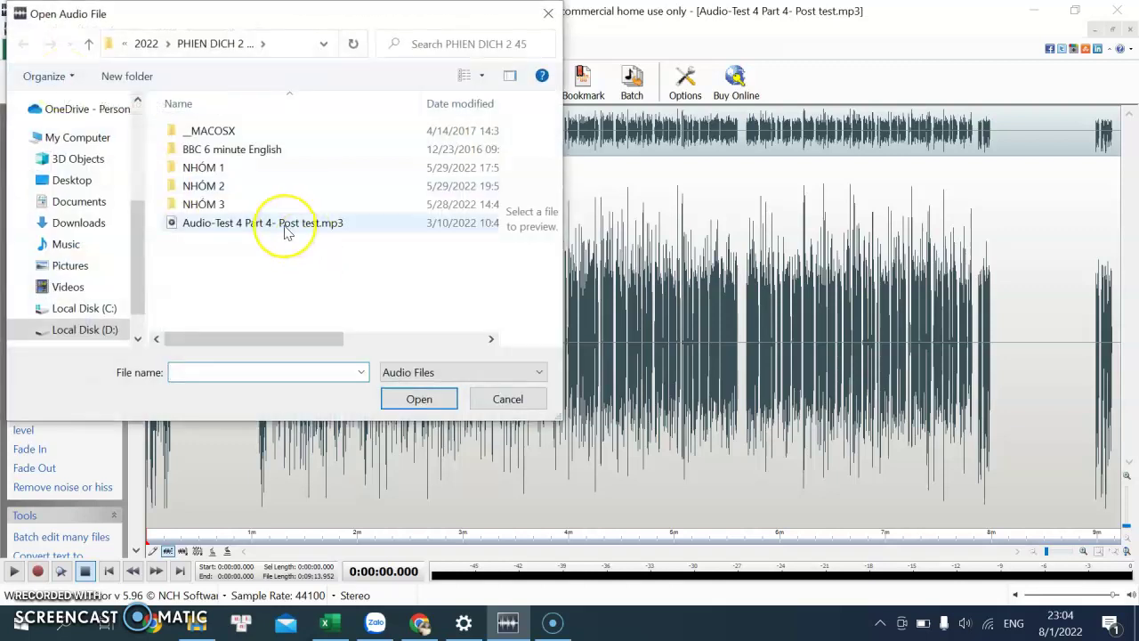
click(287, 228)
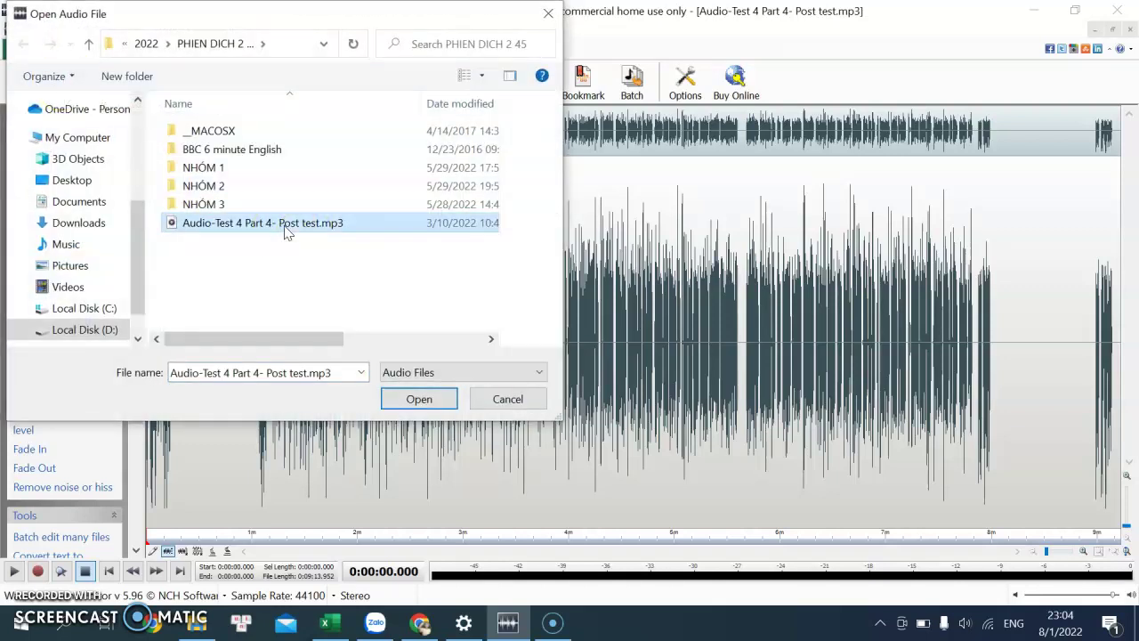
click(418, 402)
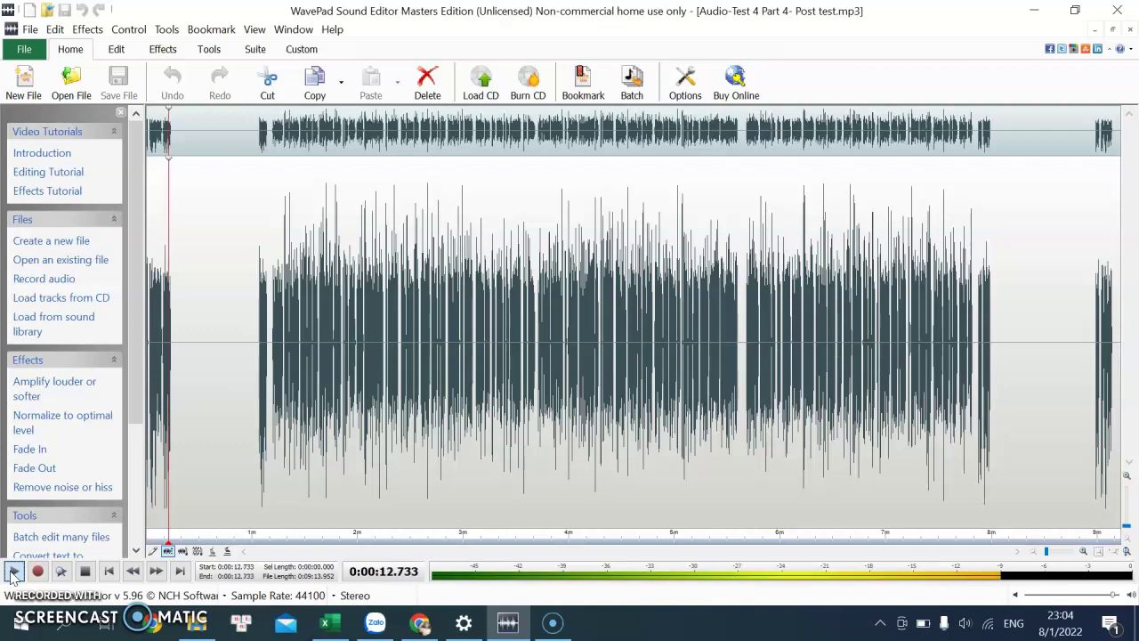
Stop playback and audition the recording around 0:30 and 1:51
click(13, 571)
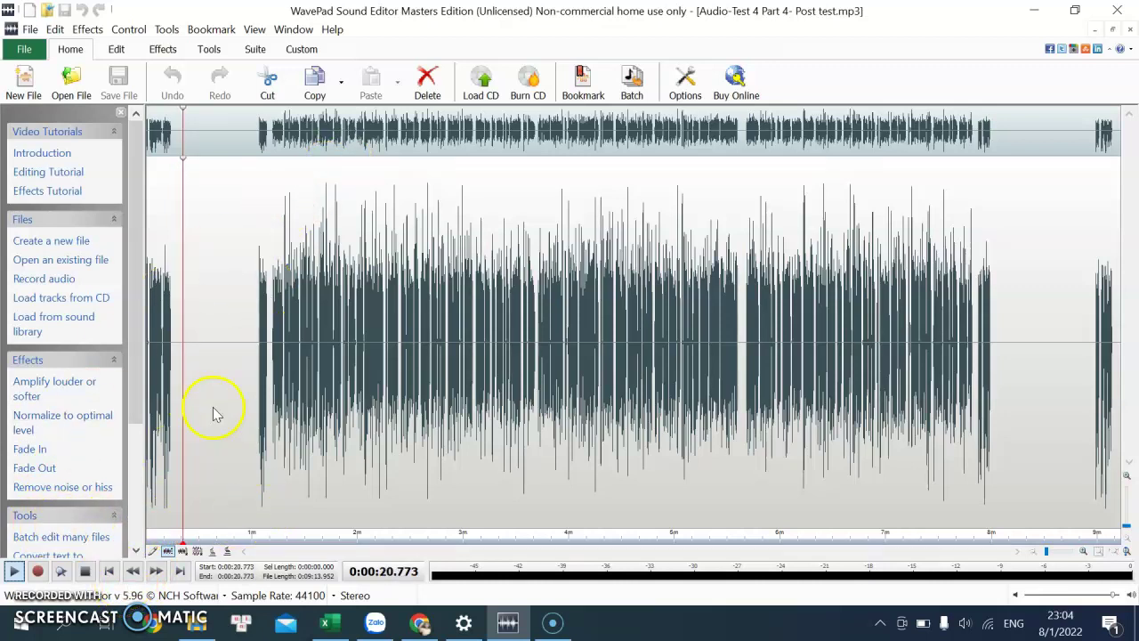
click(201, 339)
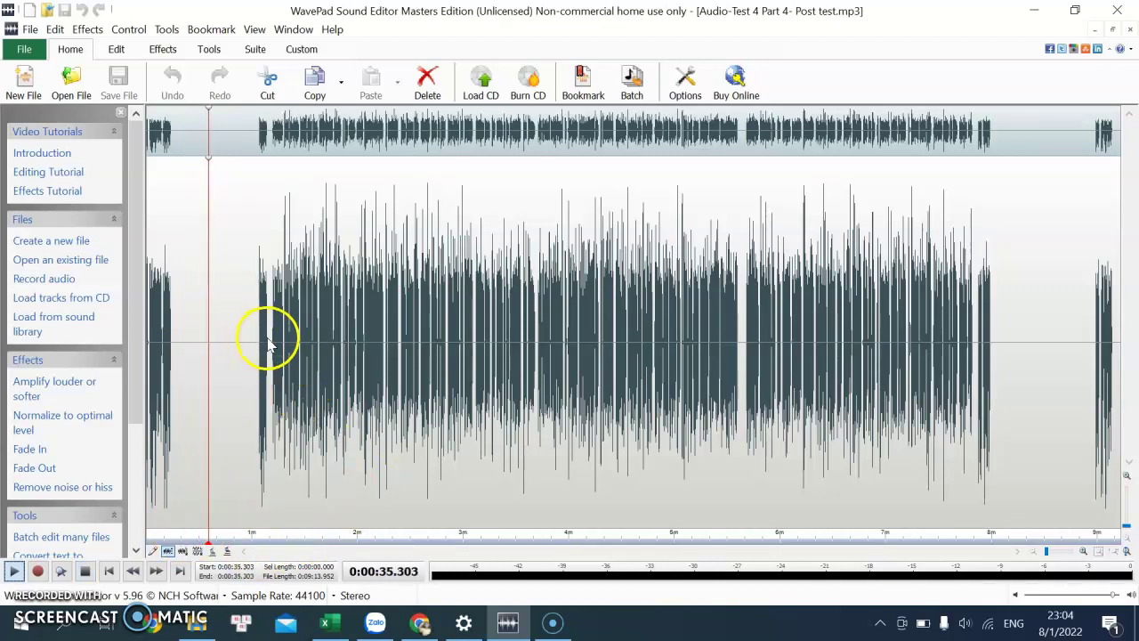
click(343, 347)
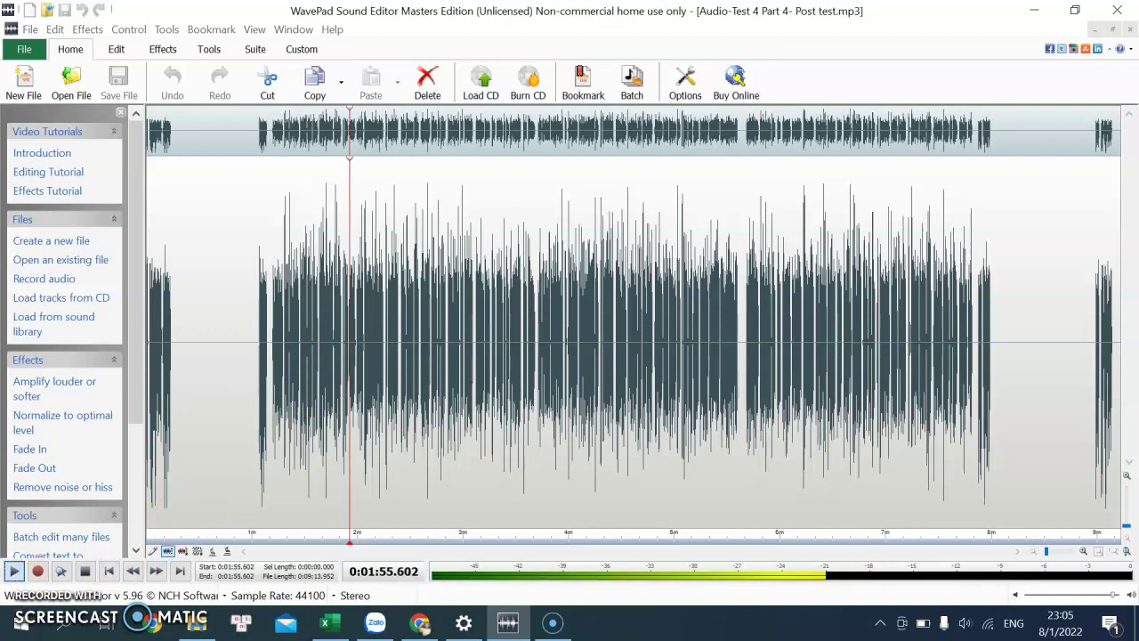
click(13, 573)
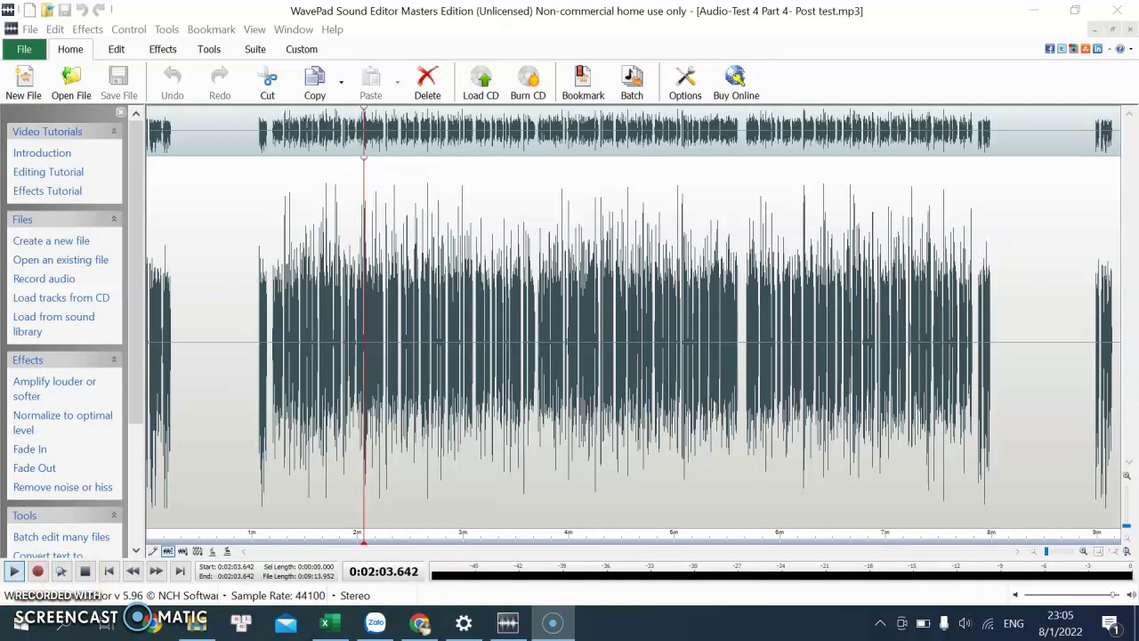
Place the edit position at 0:05:38.883 in the quiet gap between sound blocks
click(272, 352)
right_click(268, 344)
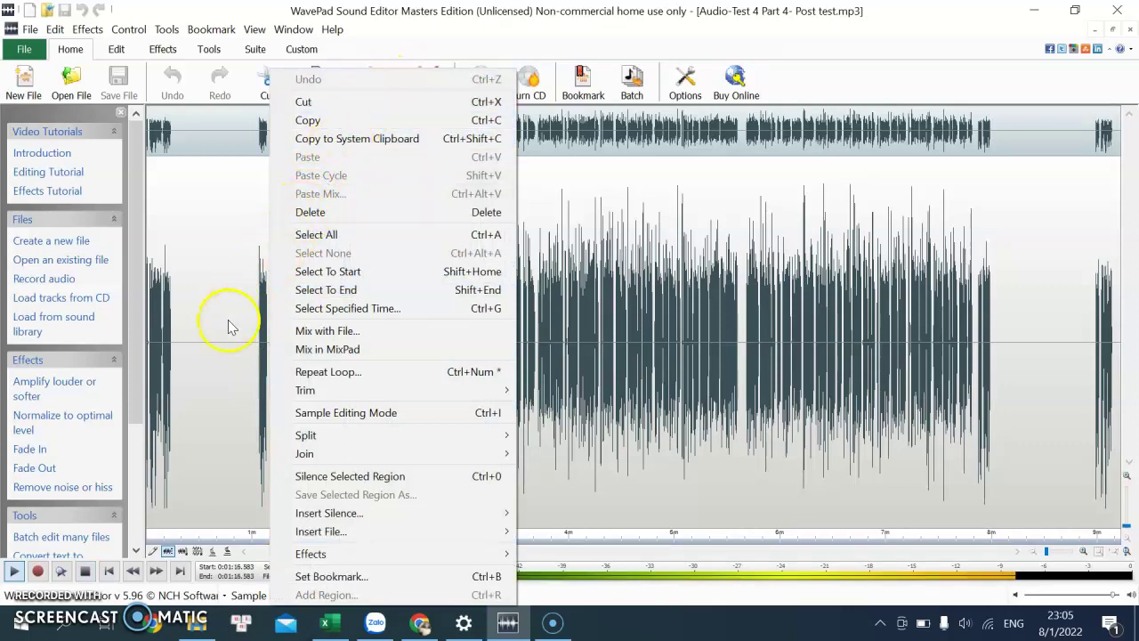
click(66, 556)
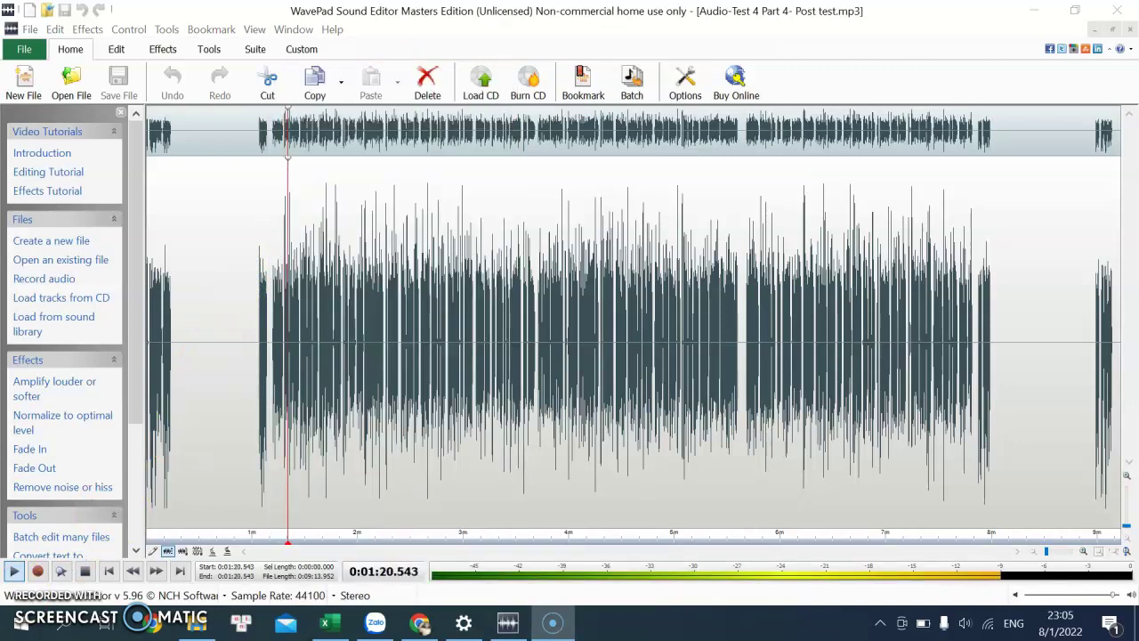
click(13, 574)
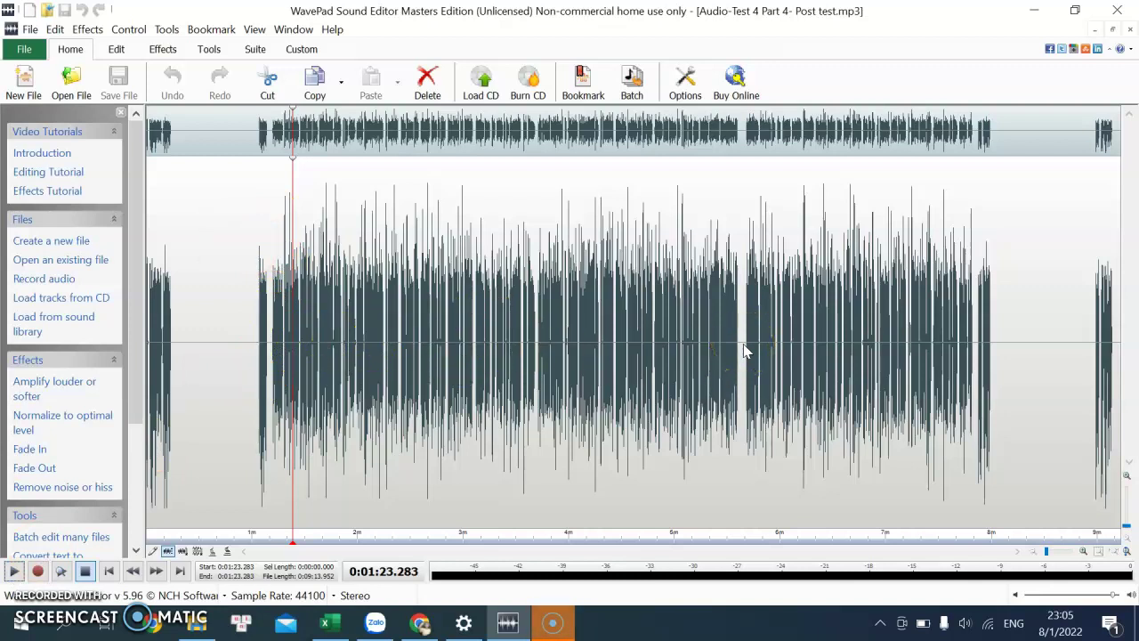
click(744, 347)
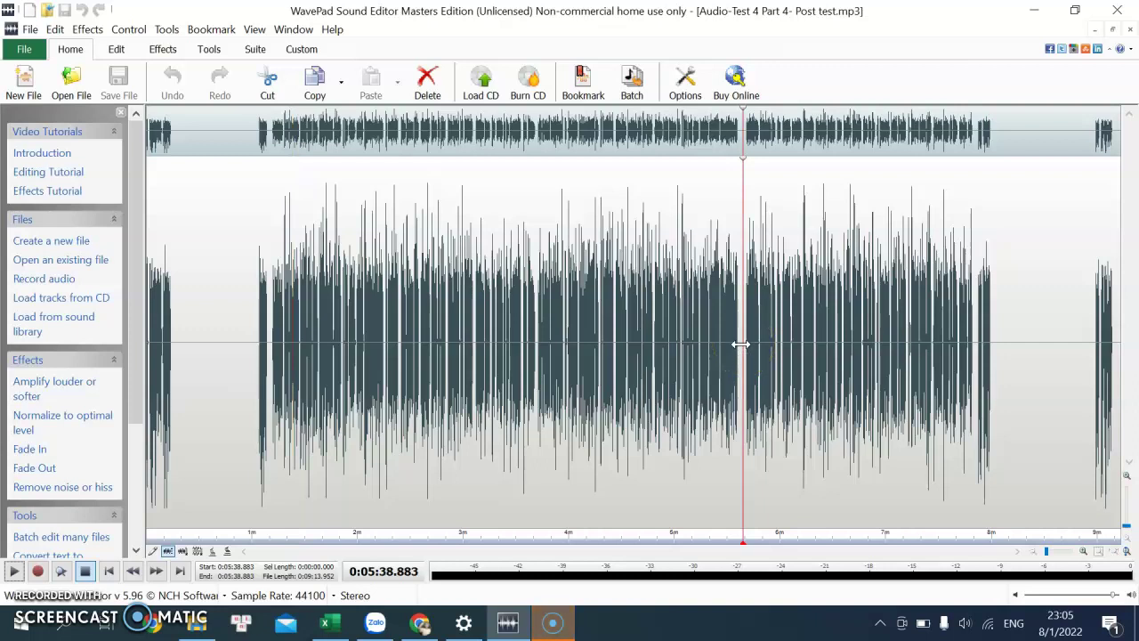
Split the file at the 5:38.883 cursor, opening the 3:35.069 remainder as Post test 1.mp3
right_click(741, 350)
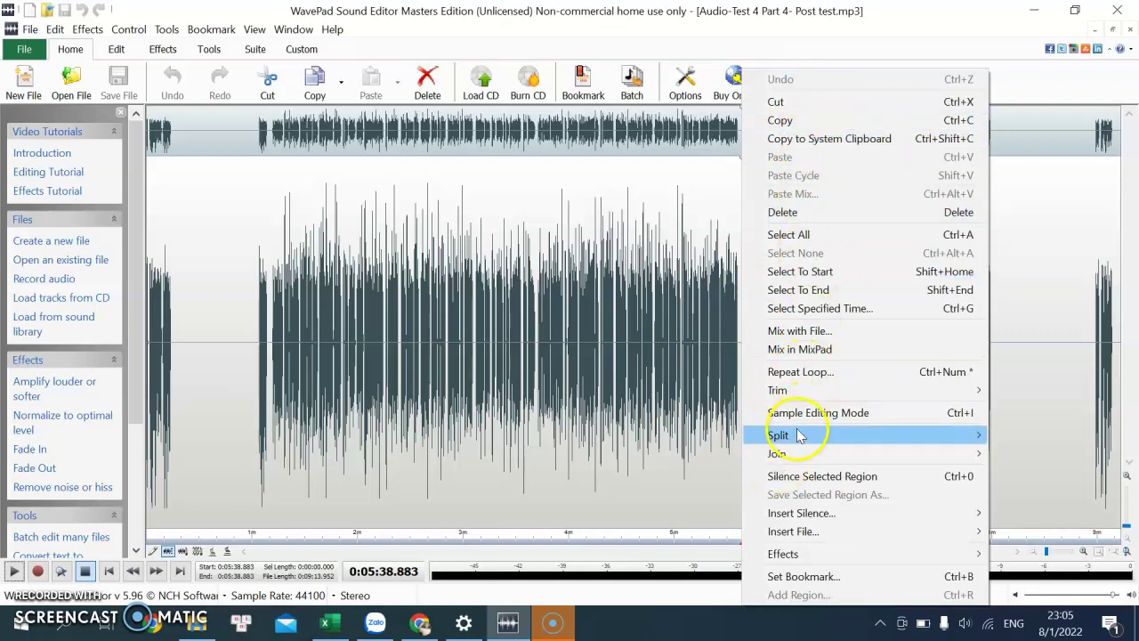
mouse_move(795, 436)
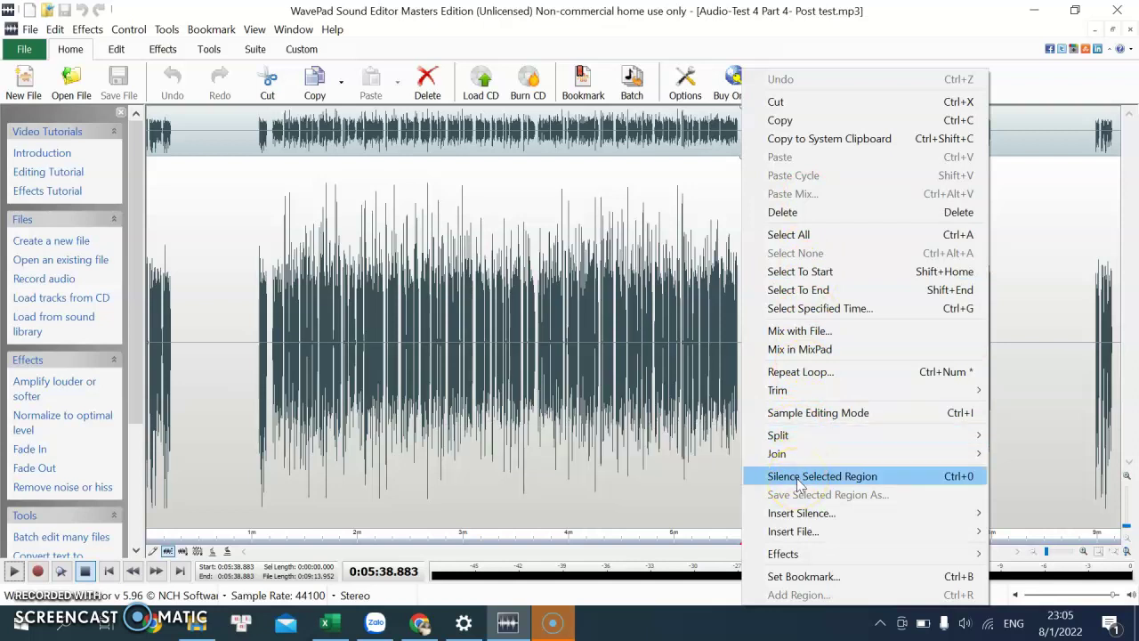
click(785, 436)
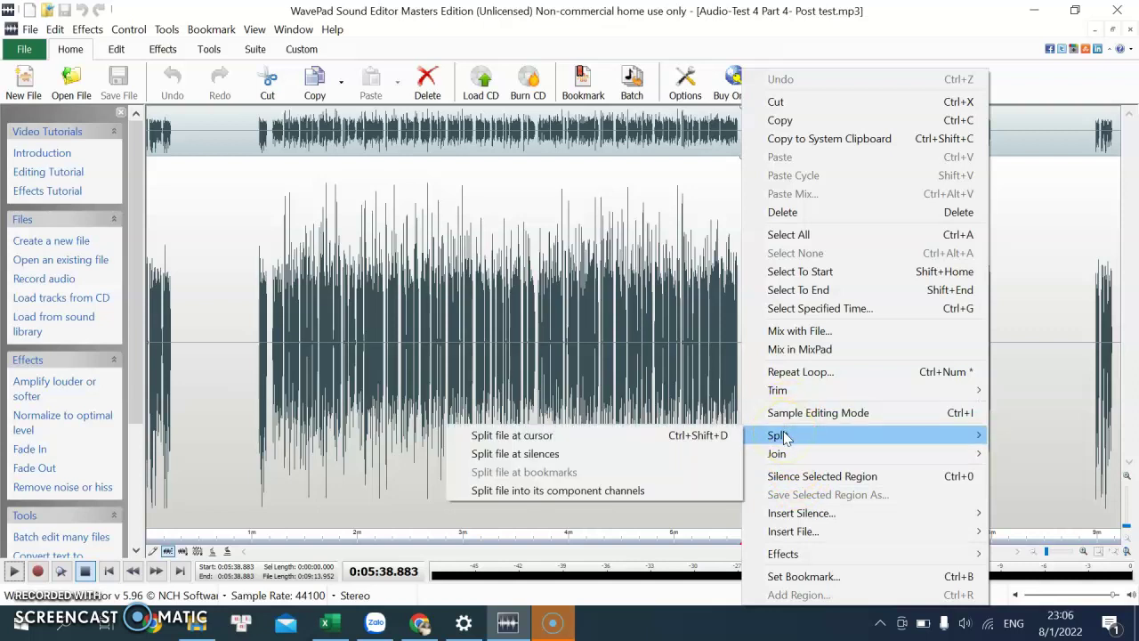
click(561, 437)
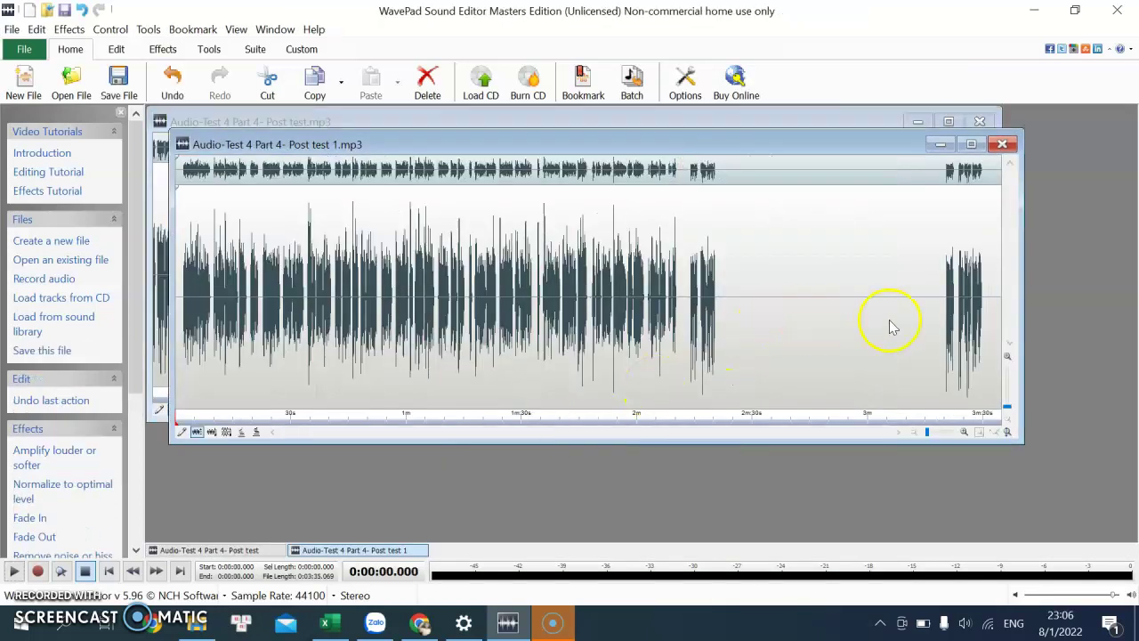
Select the short stretch just before 2:13 and bring up its Insert Silence options
click(689, 300)
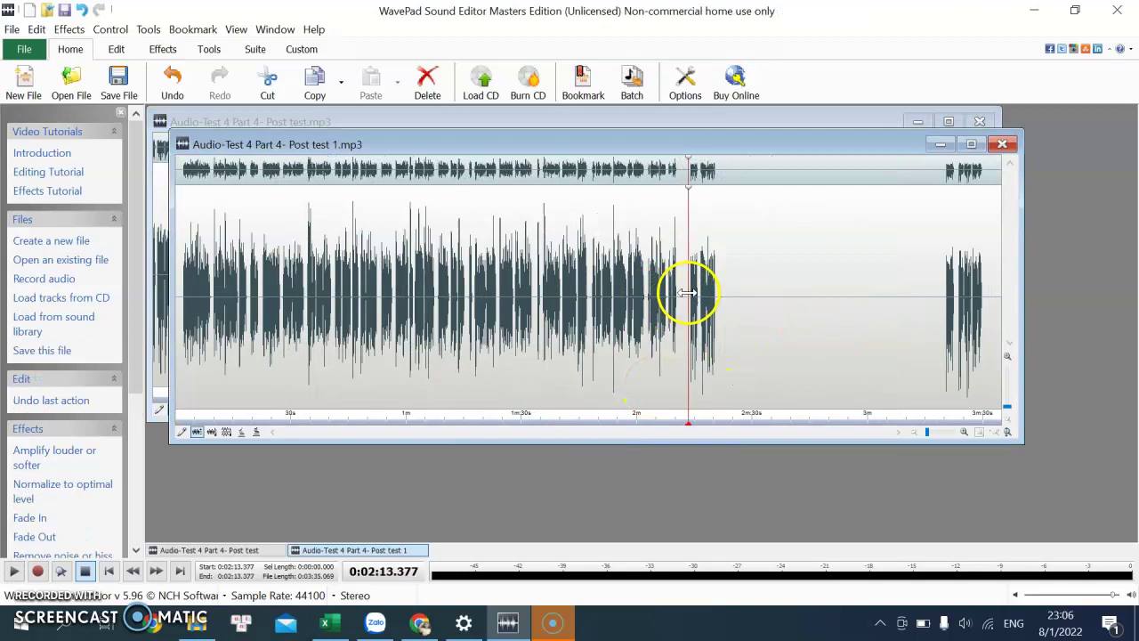
drag(688, 292, 680, 331)
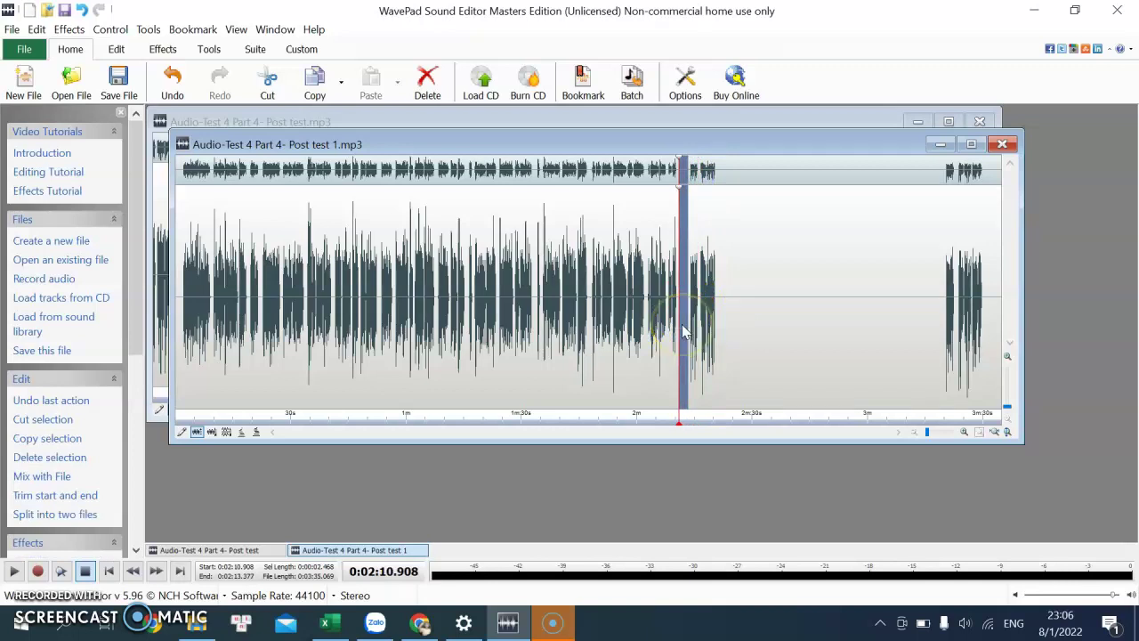
right_click(683, 331)
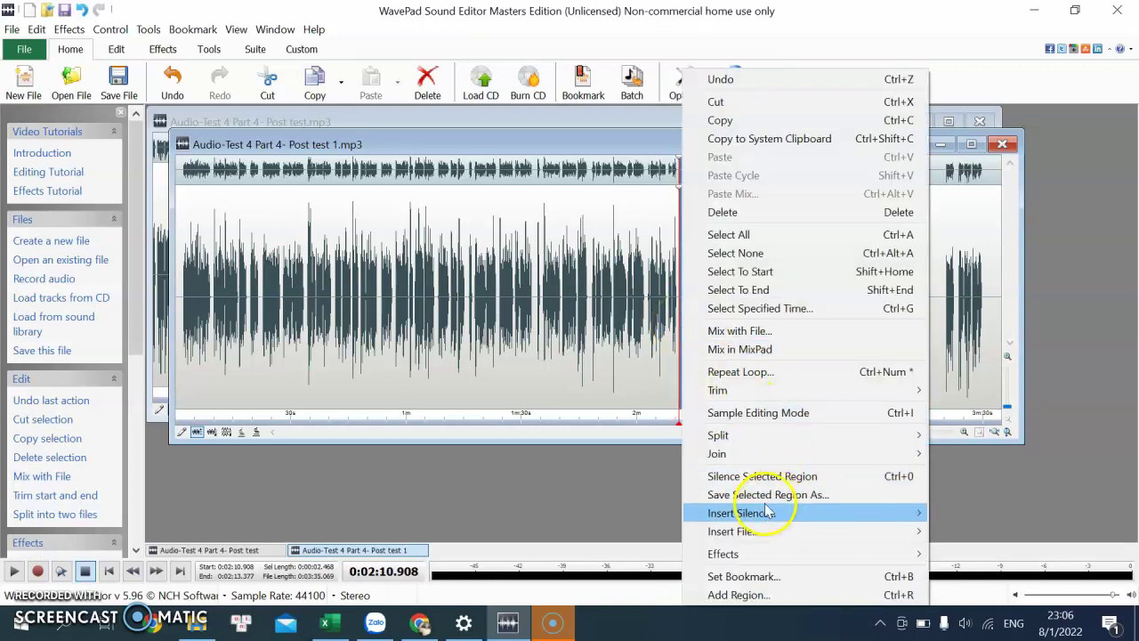
mouse_move(762, 516)
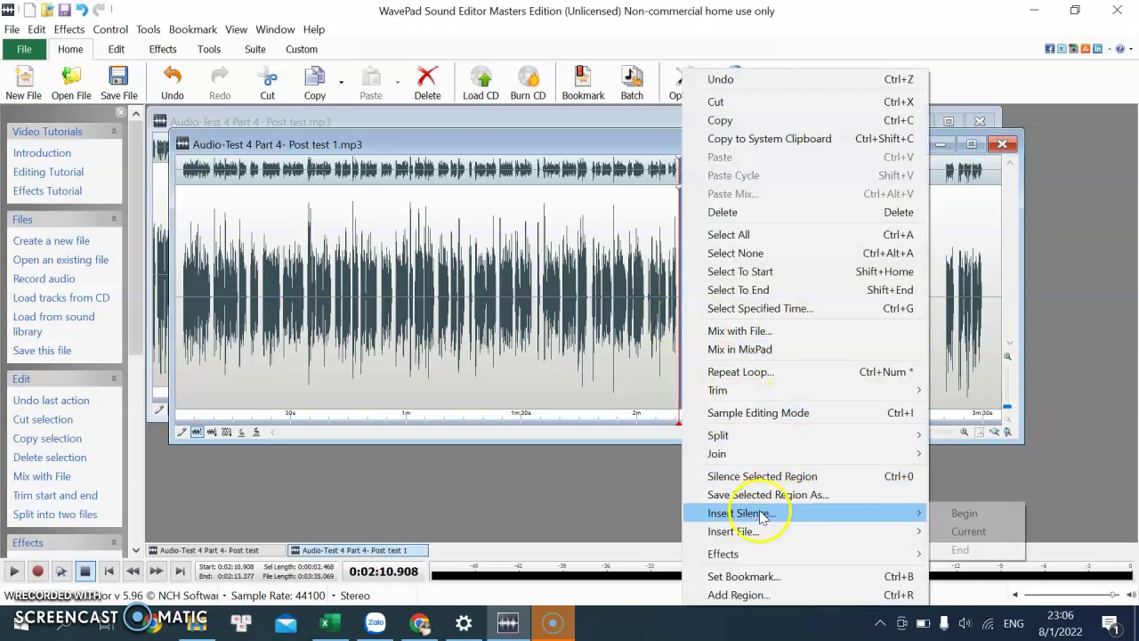
Insert 1019 ms of silence at 2:10.908, bringing Post test 1.mp3 to 3:36.088
click(969, 537)
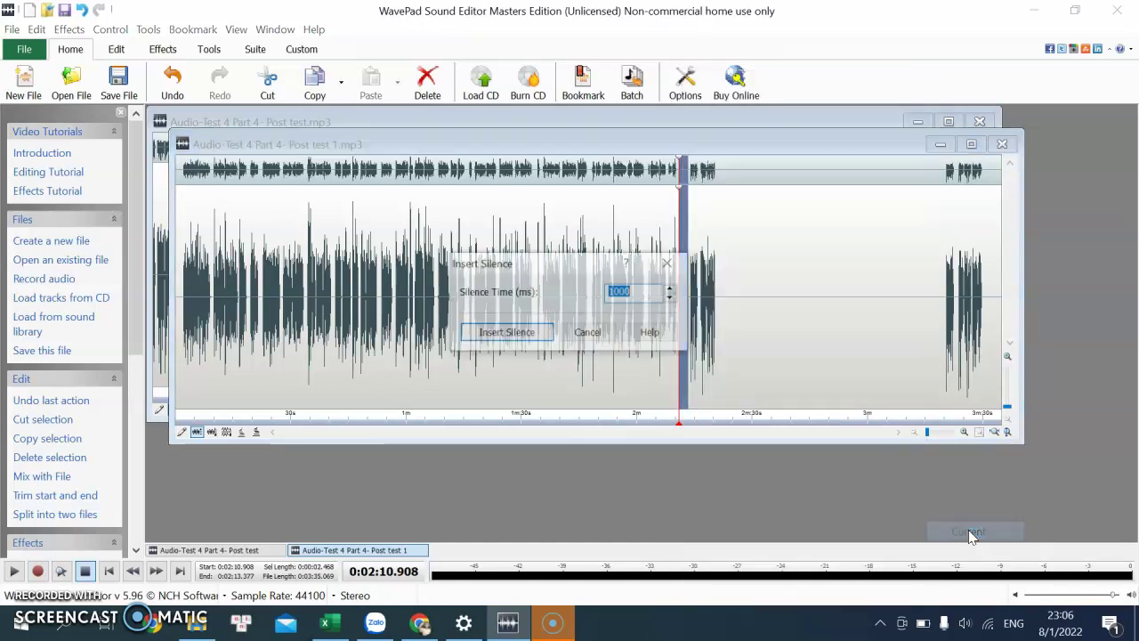
click(673, 290)
click(673, 290)
click(672, 290)
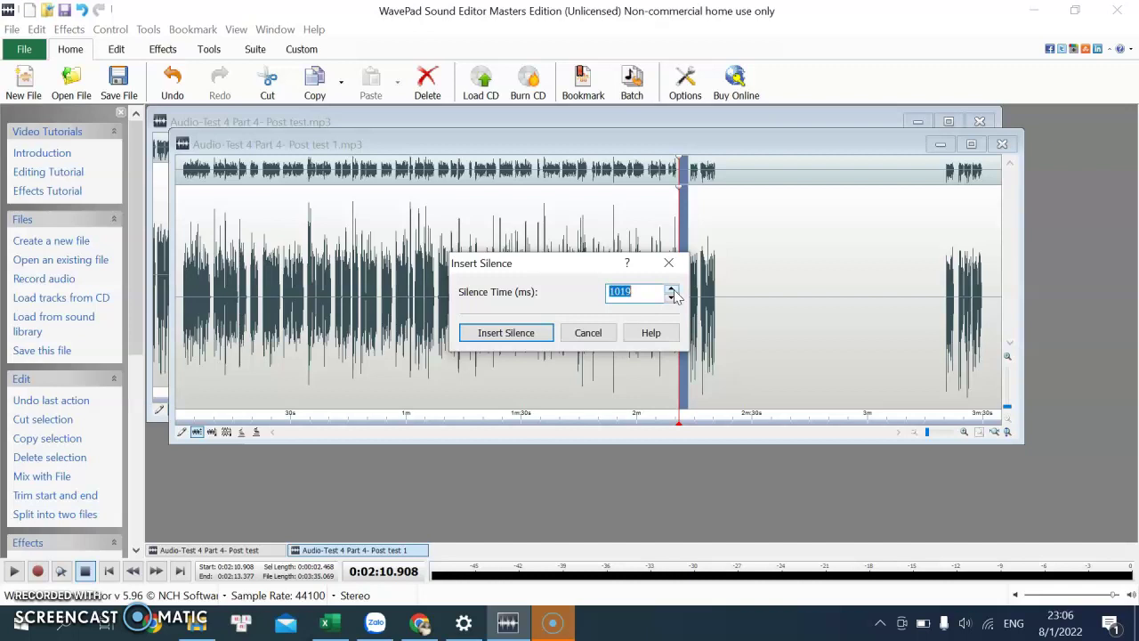
click(519, 334)
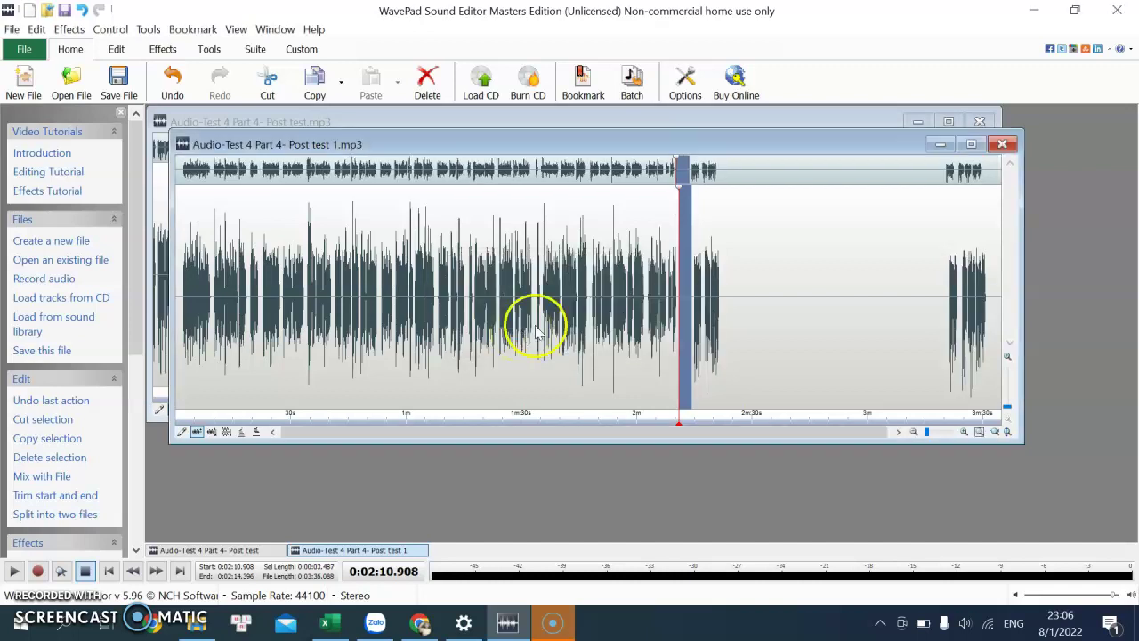
drag(693, 192, 695, 211)
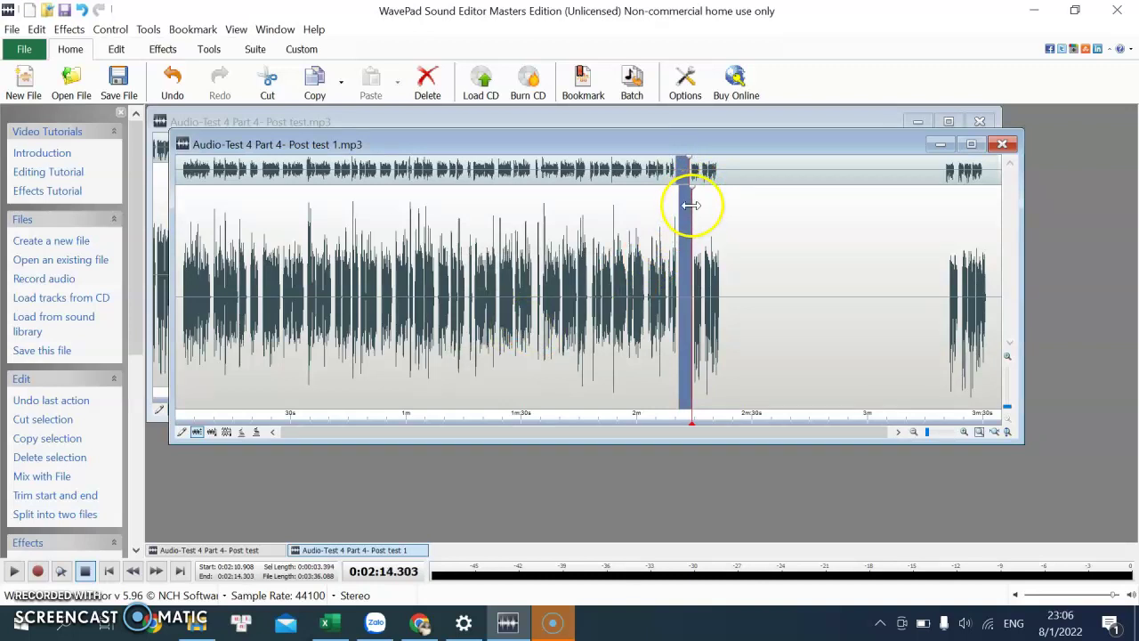
click(685, 289)
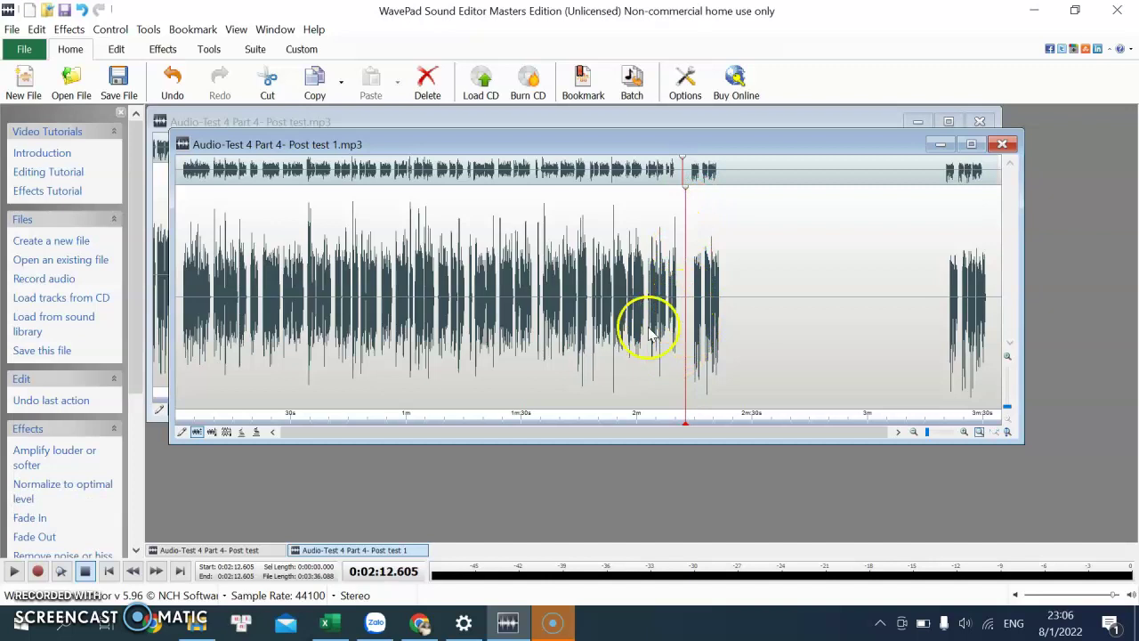
Move the playhead back near the start of the recording and bring up the File menu
click(591, 296)
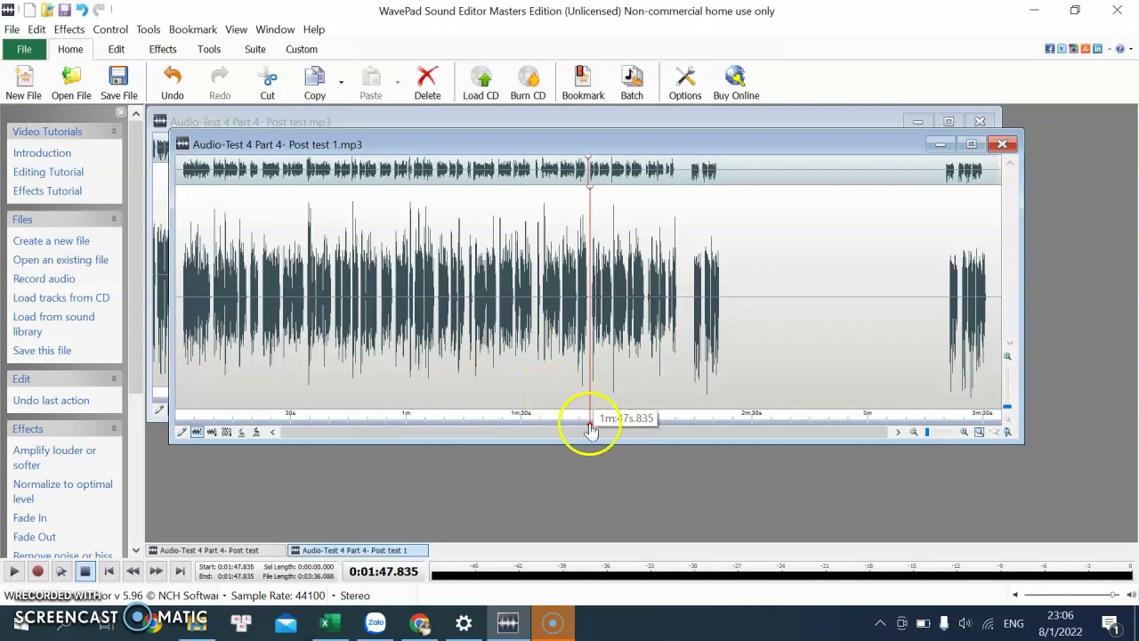
drag(590, 427, 214, 425)
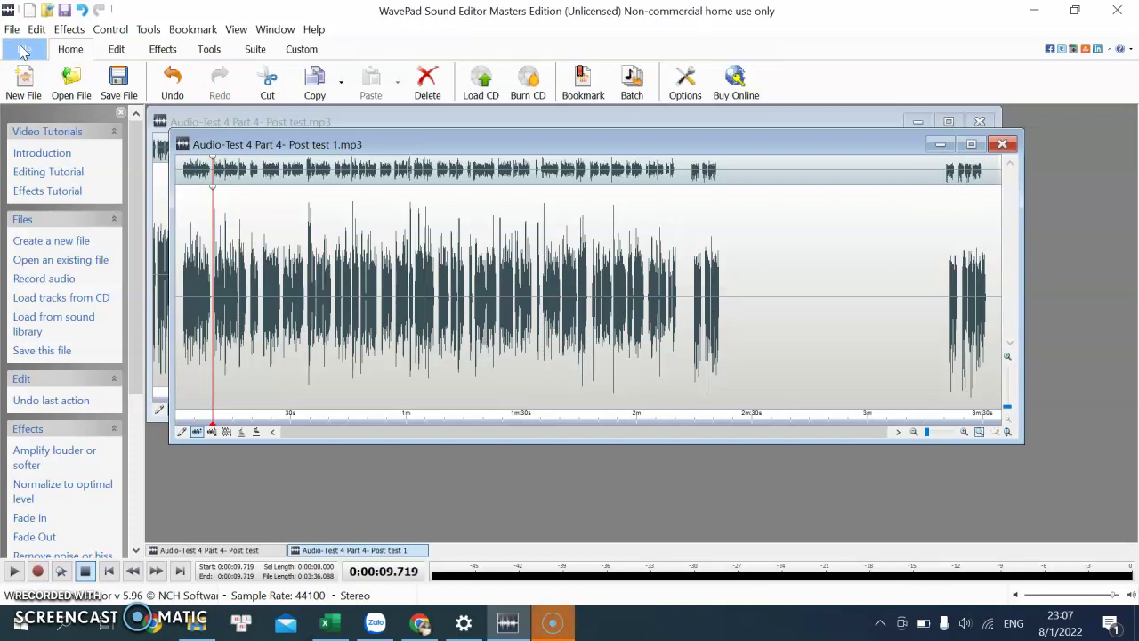
click(23, 52)
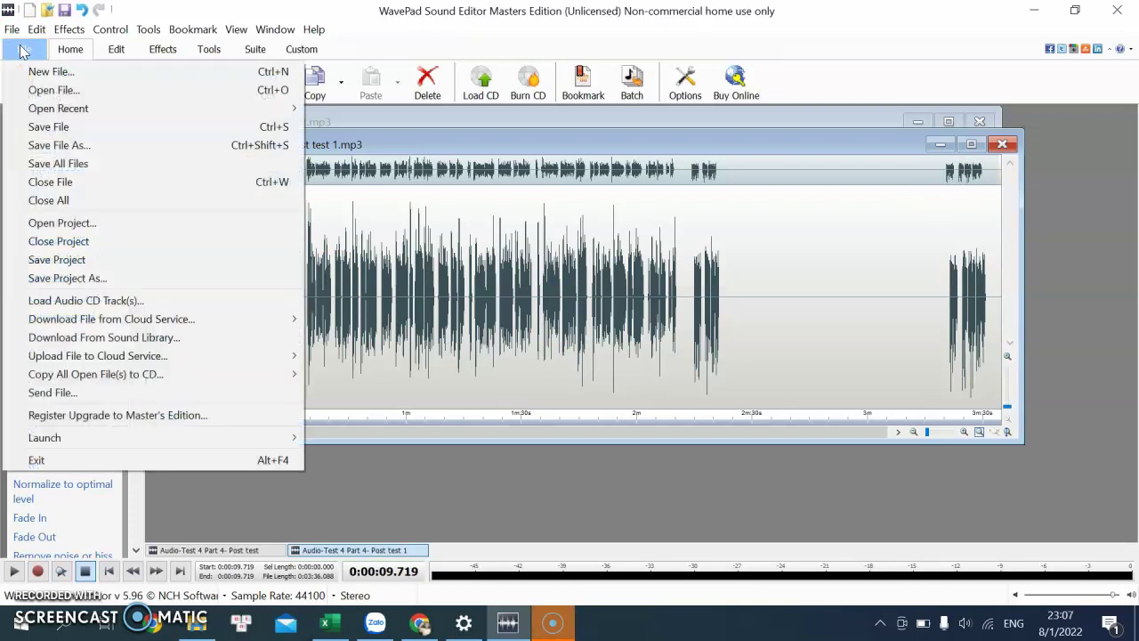
Save the edited audio as Audio-Test 4 Part 4- Post test 1.wav with the default Wave settings
click(61, 147)
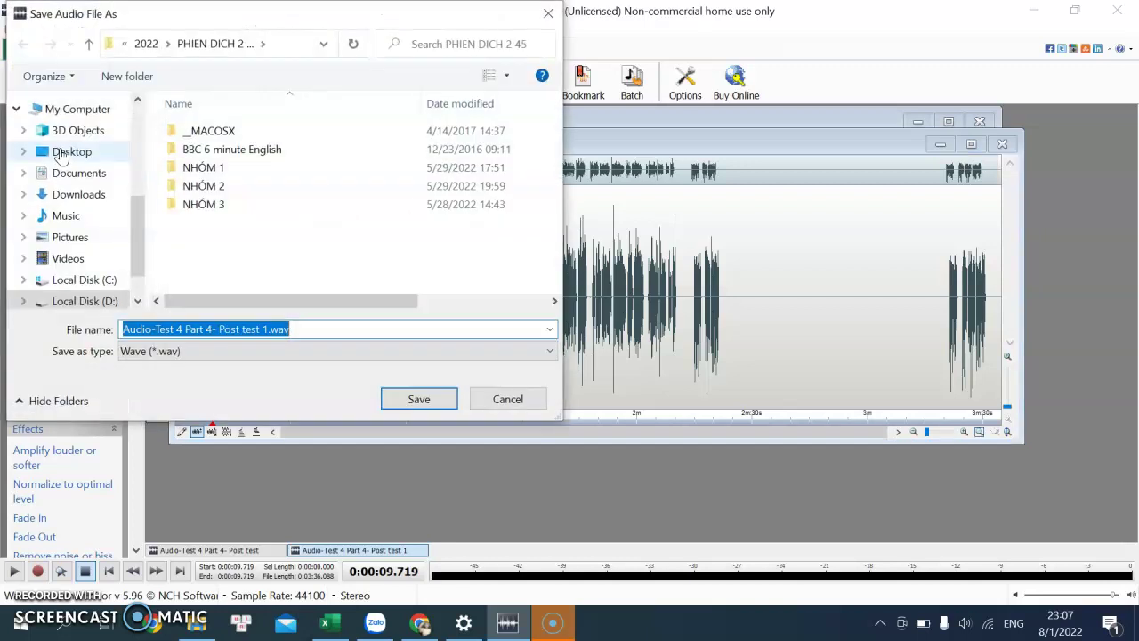
click(418, 400)
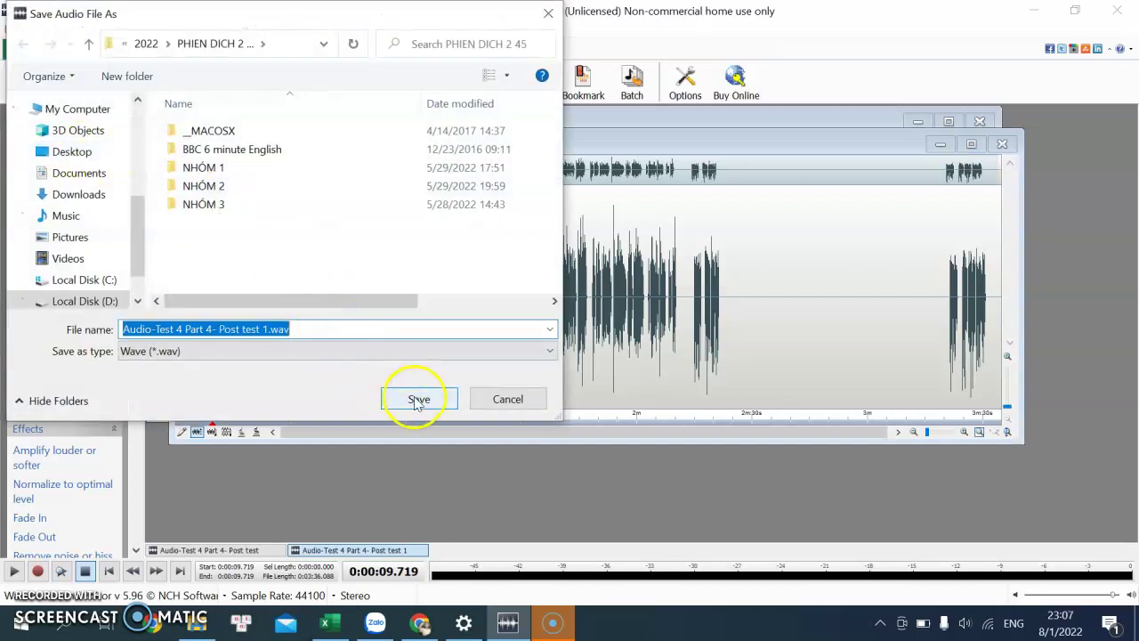
click(418, 401)
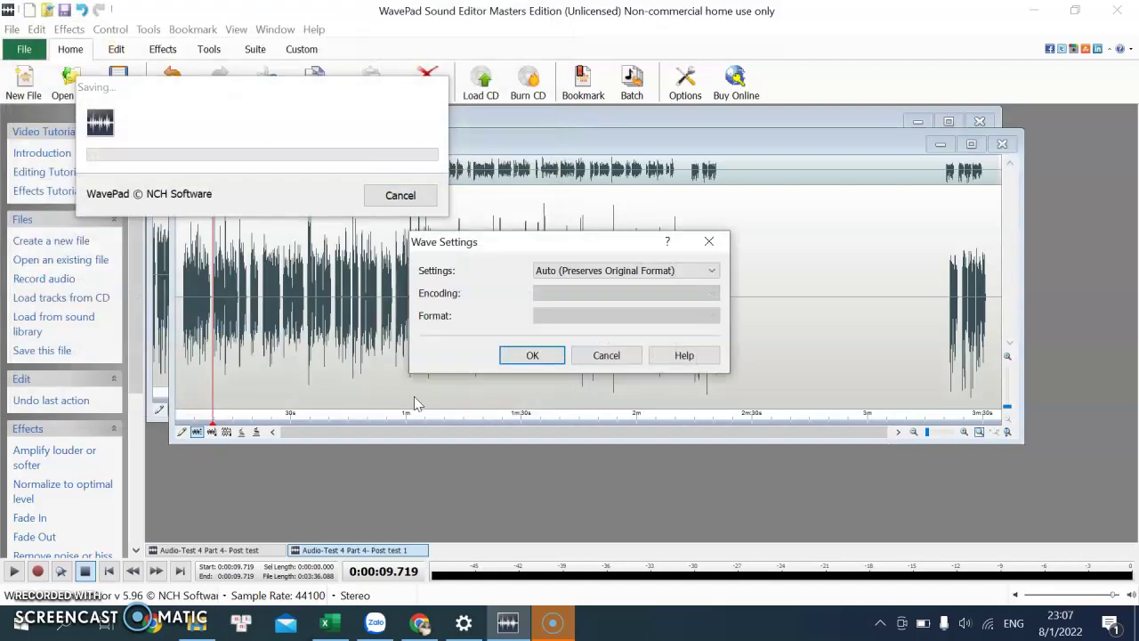
click(561, 287)
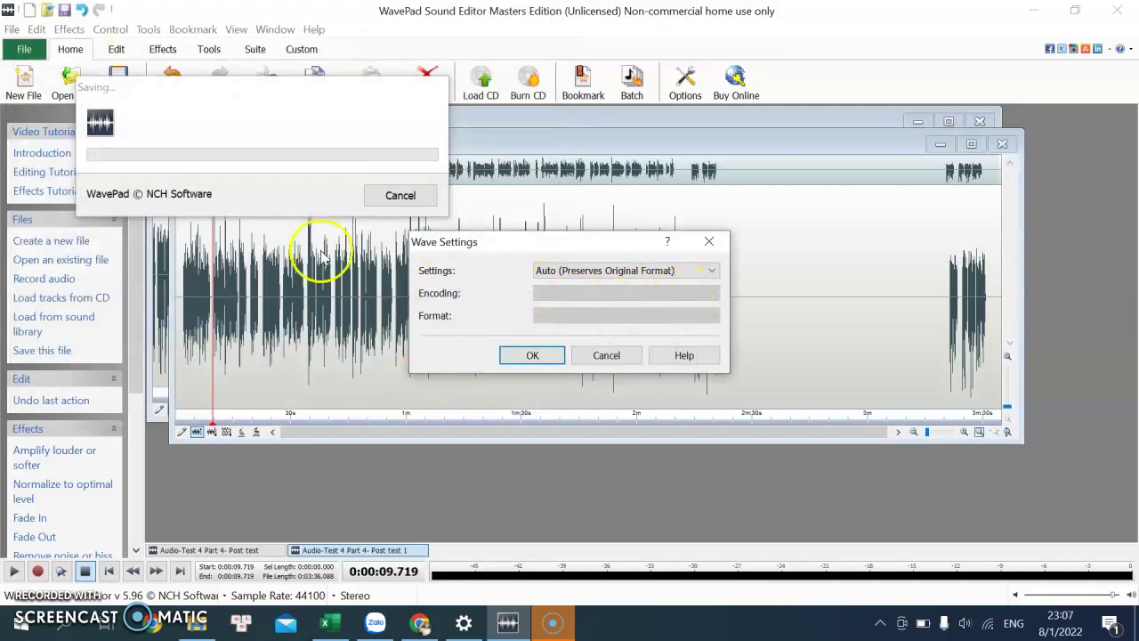
click(531, 356)
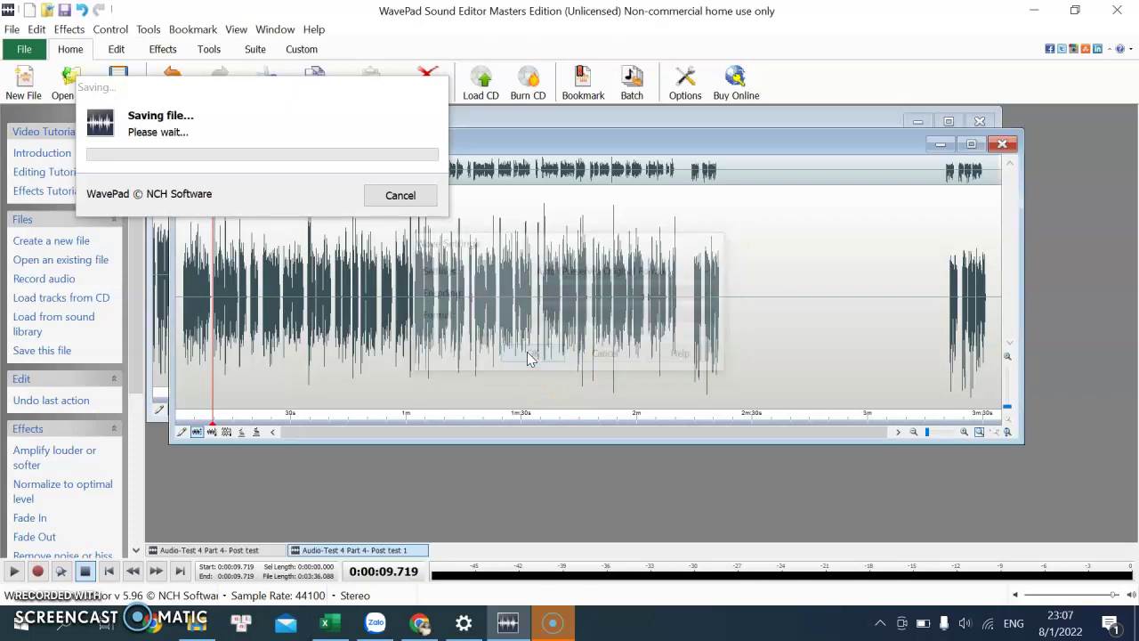